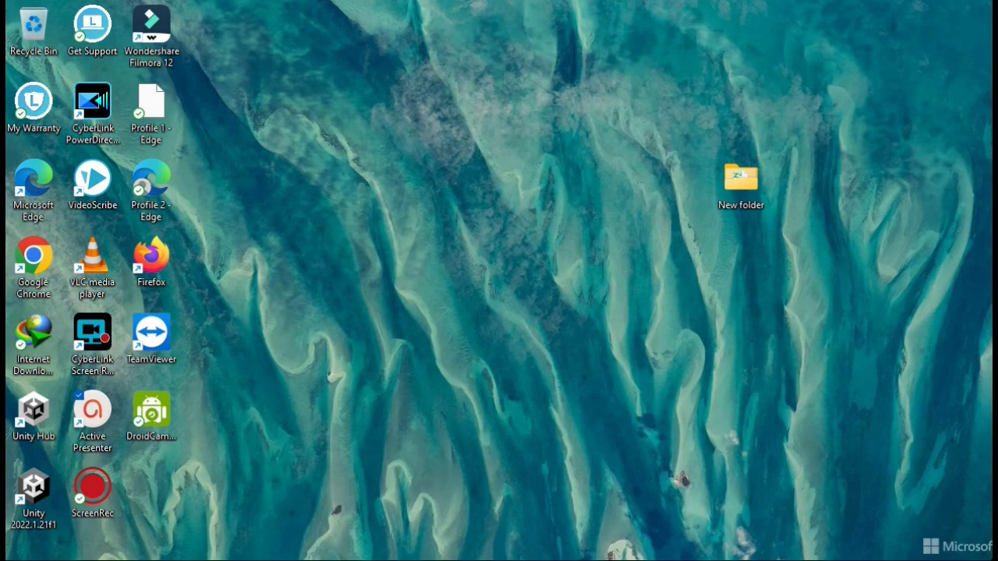
Switch to the name list workbook in Excel
{"action": "mouse_move", "coordinate": [410, 560]}
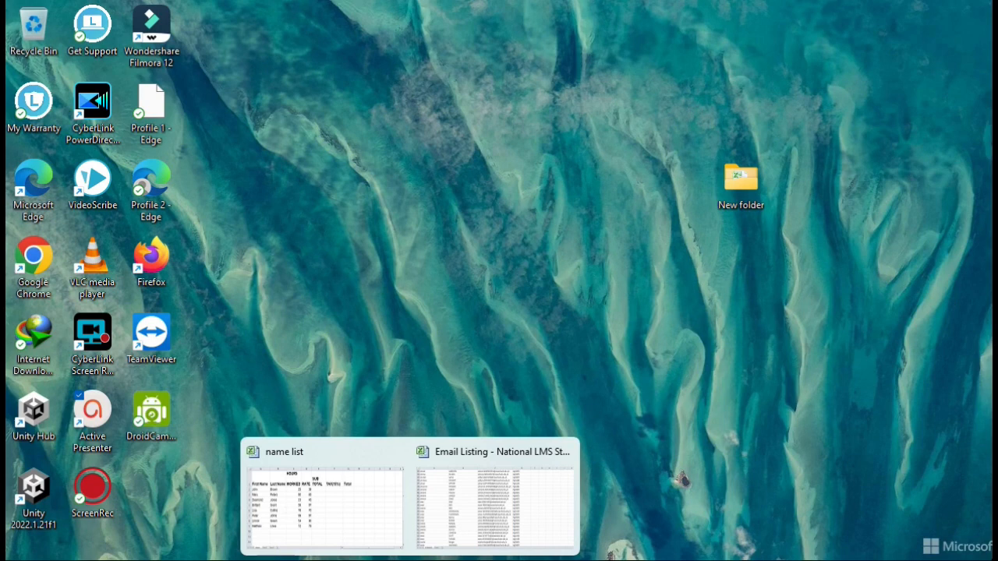
{"action": "left_click", "coordinate": [368, 518]}
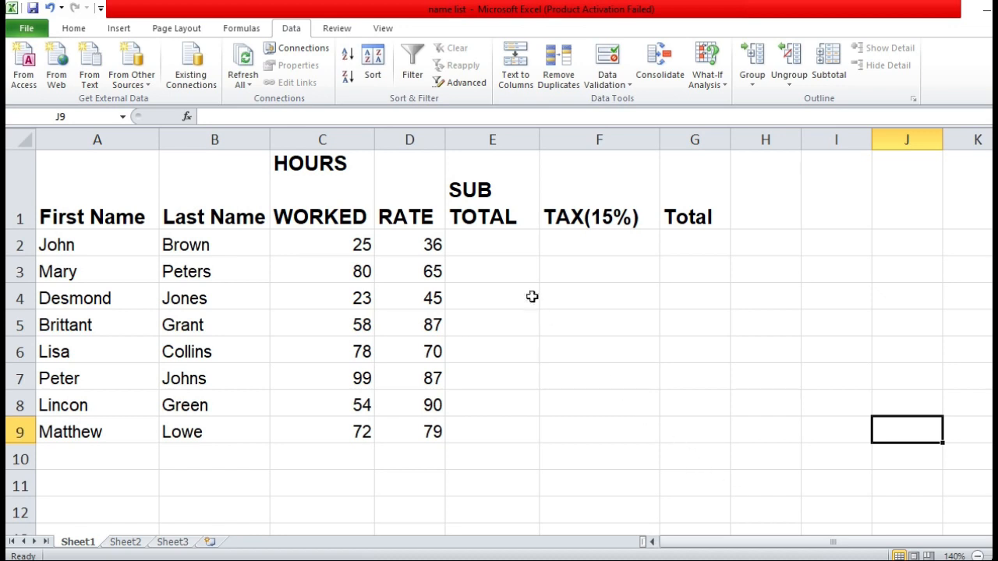
{"action": "left_click_drag", "start_coordinate": [497, 238], "coordinate": [533, 382]}
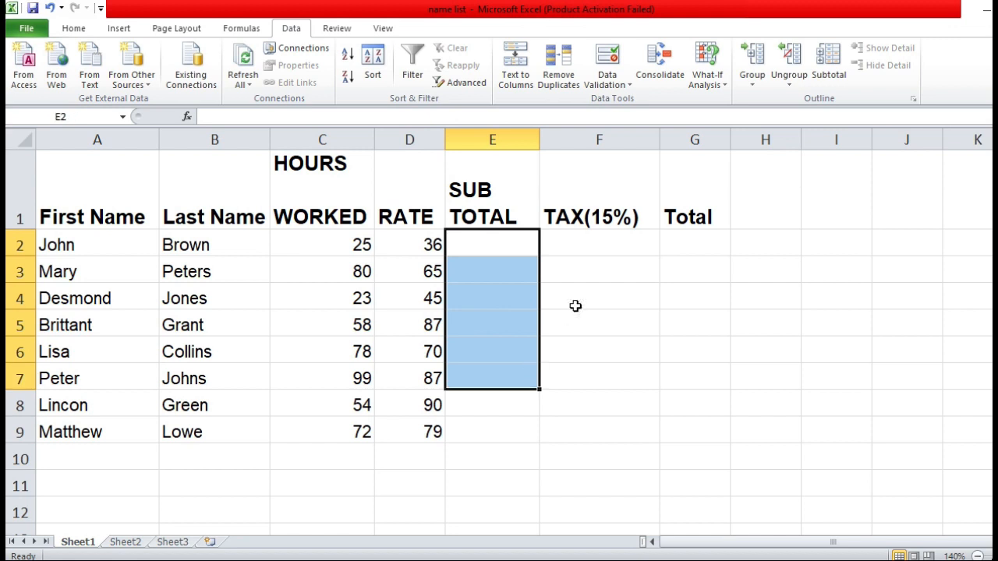
{"action": "left_click", "coordinate": [593, 230]}
{"action": "left_click_drag", "start_coordinate": [592, 231], "coordinate": [593, 257]}
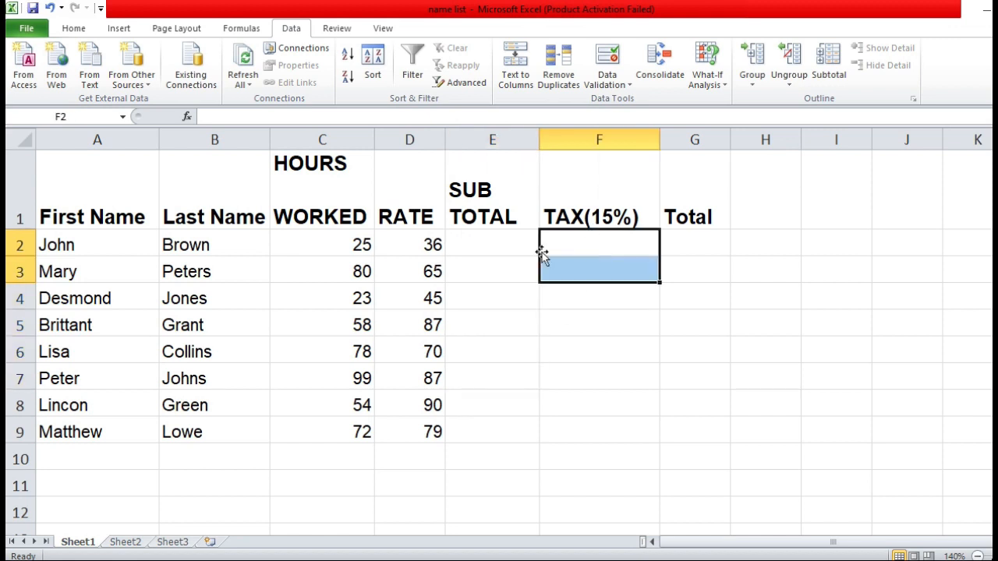
Calculate the first employee's sub total in E2 with the literal-number formula =25*36
{"action": "left_click", "coordinate": [494, 238]}
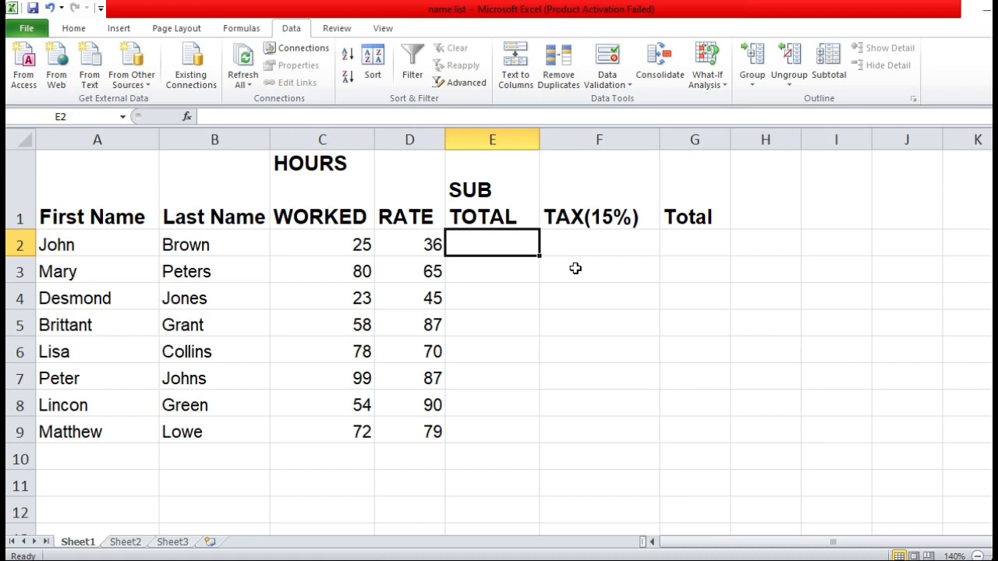
{"action": "type", "text": "="}
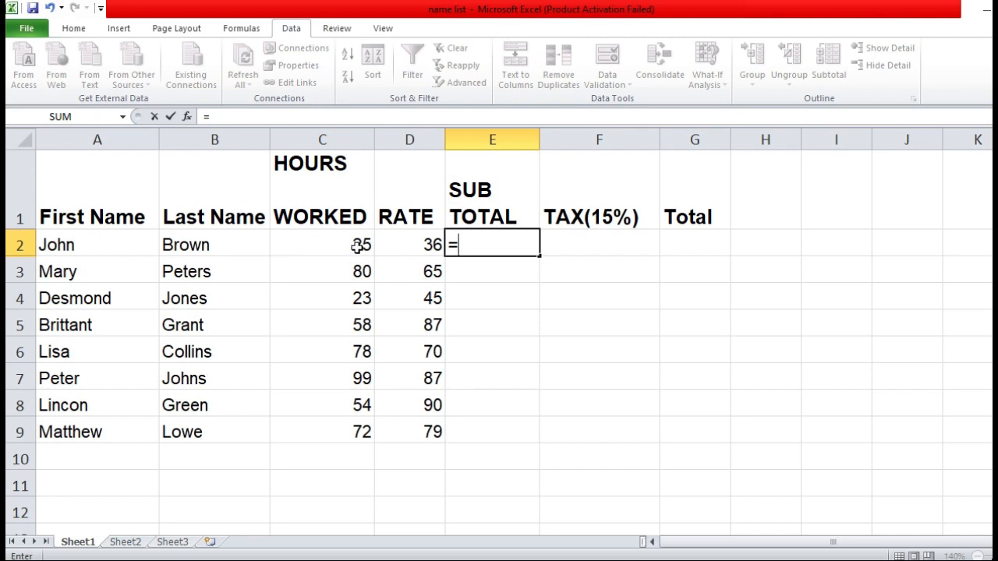
{"action": "type", "text": "25"}
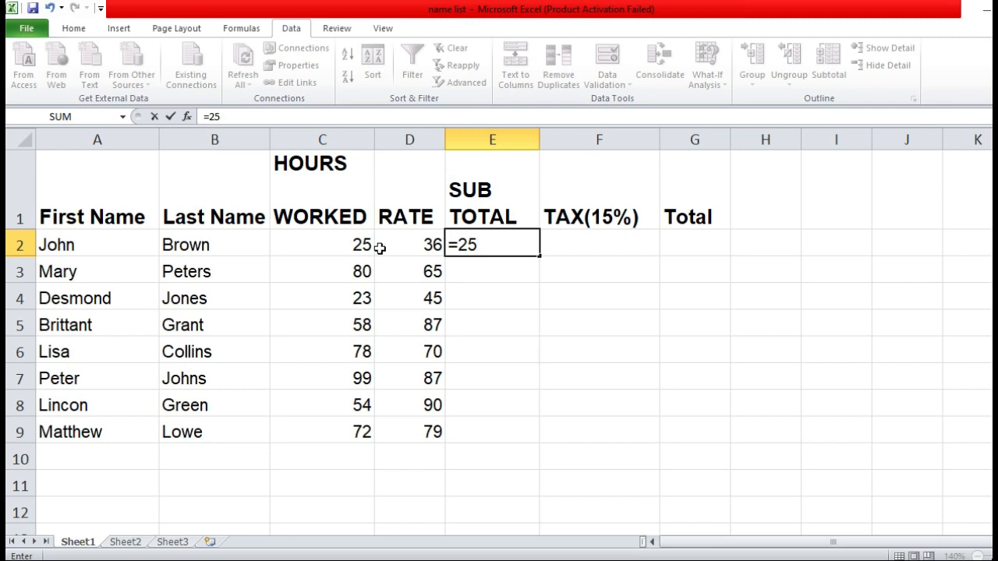
{"action": "type", "text": "*"}
{"action": "type", "text": "36"}
{"action": "key", "text": "Return"}
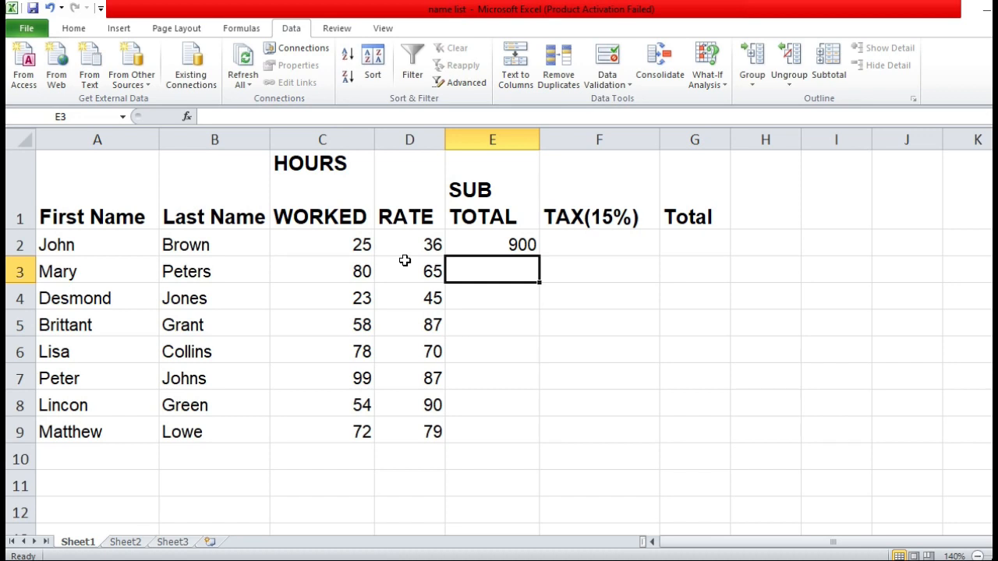
Replace the content of E2 with the cell-reference formula =C2*D2, multiplying hours worked by rate
{"action": "left_click", "coordinate": [519, 244]}
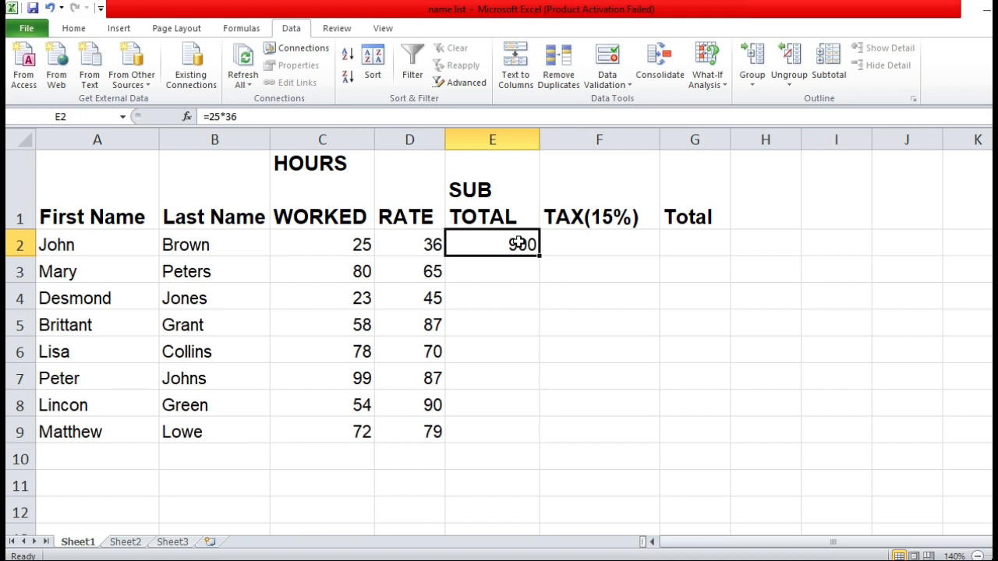
{"action": "key", "text": "BackSpace"}
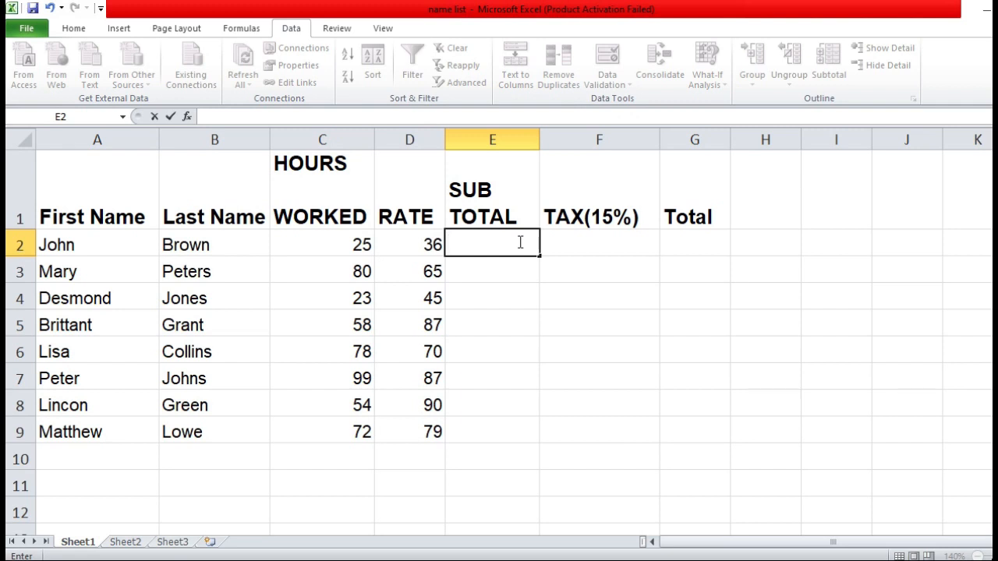
{"action": "type", "text": "="}
{"action": "type", "text": "C2"}
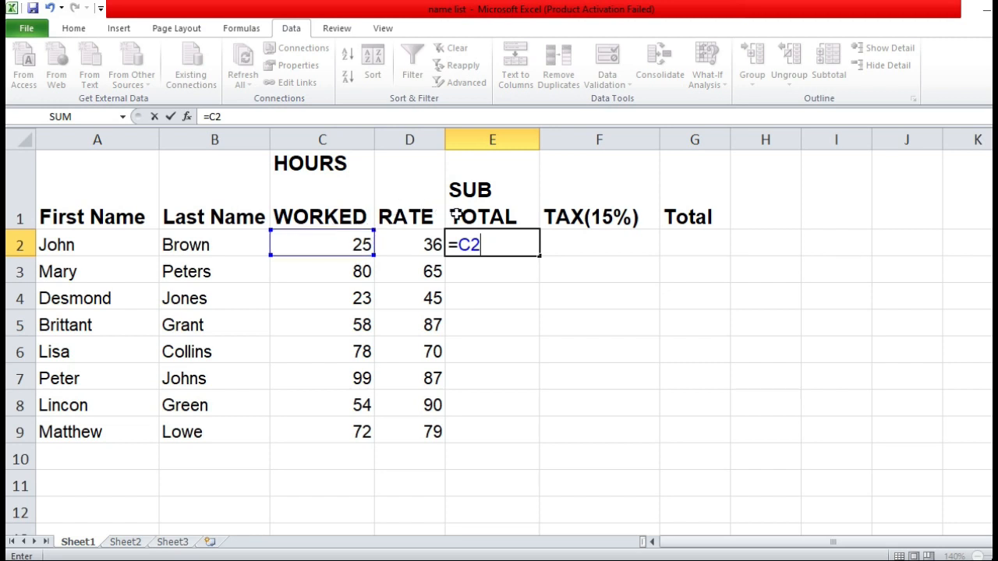
{"action": "type", "text": "*"}
{"action": "left_click", "coordinate": [428, 244]}
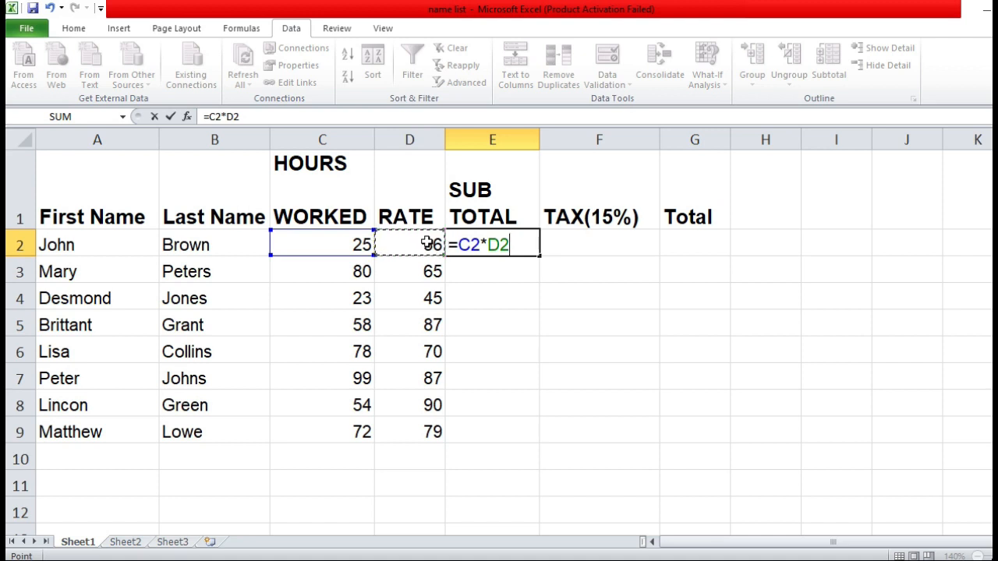
{"action": "key", "text": "Return"}
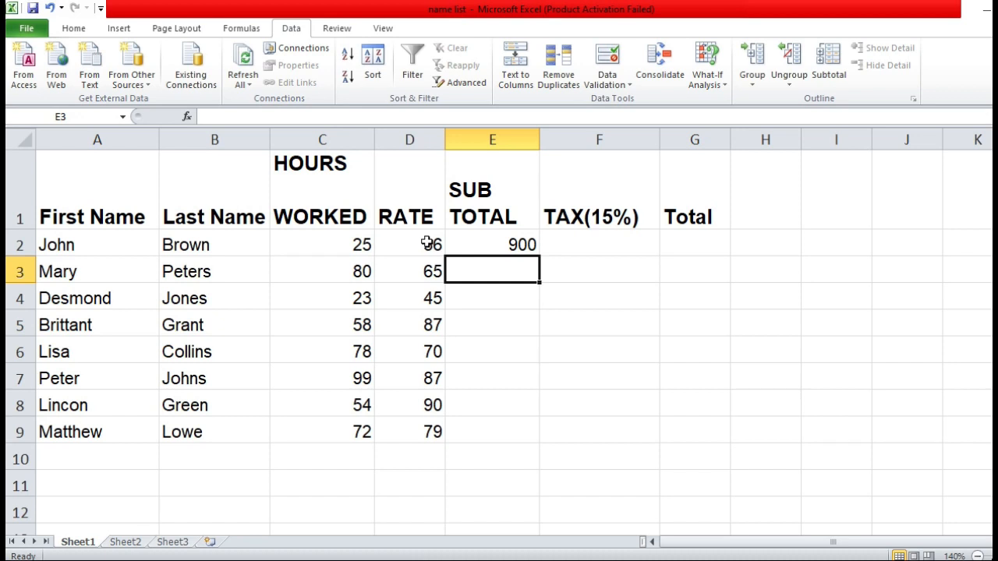
Calculate the second employee's sub total in E3 with the cell-reference formula =C3*D3
{"action": "type", "text": "="}
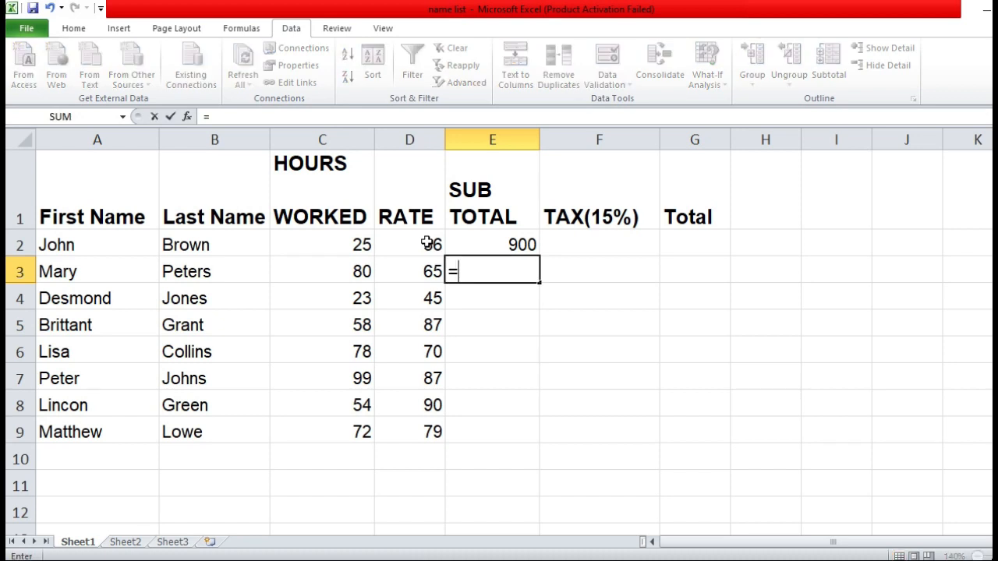
{"action": "left_click", "coordinate": [346, 269]}
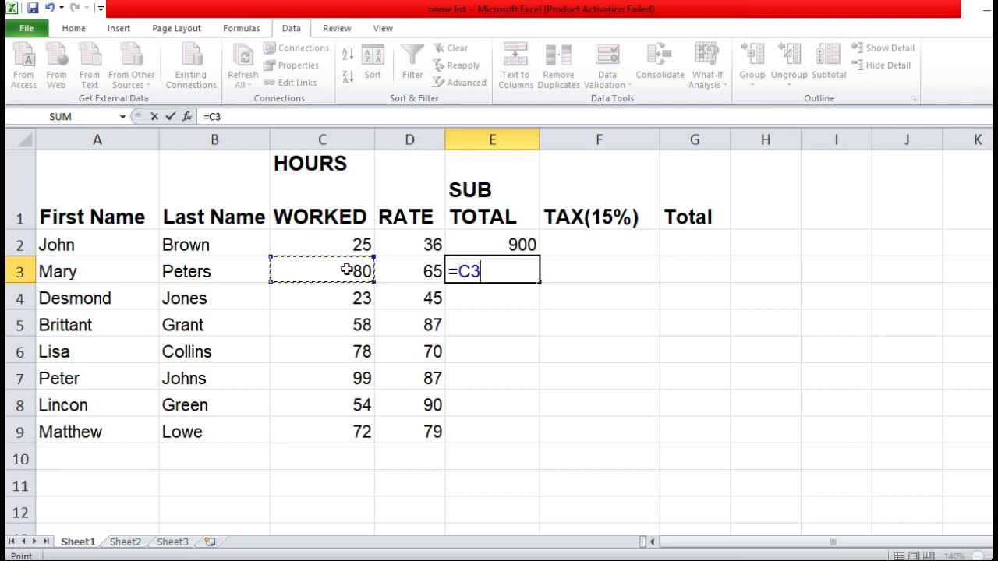
{"action": "type", "text": "*"}
{"action": "left_click", "coordinate": [432, 271]}
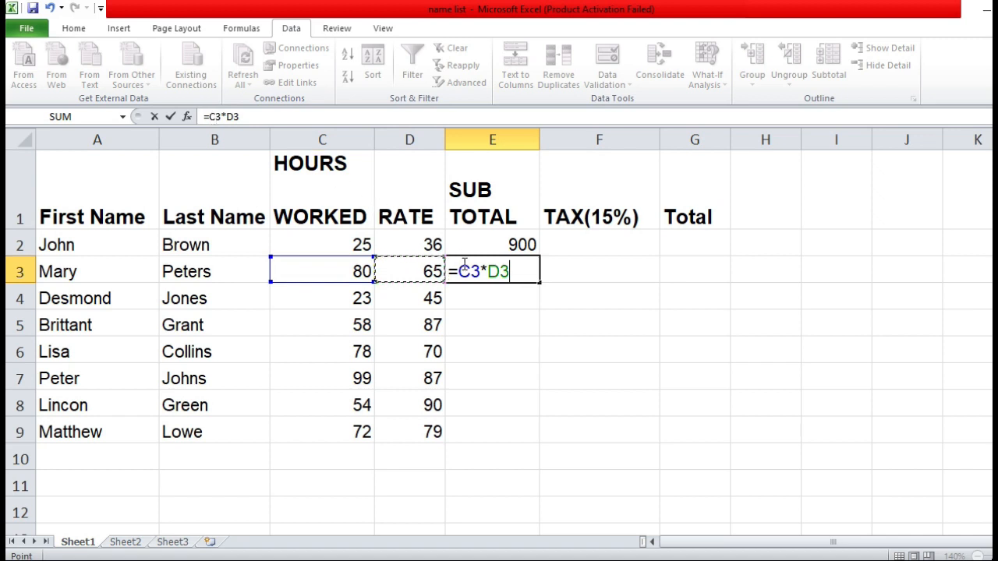
{"action": "key", "text": "Return"}
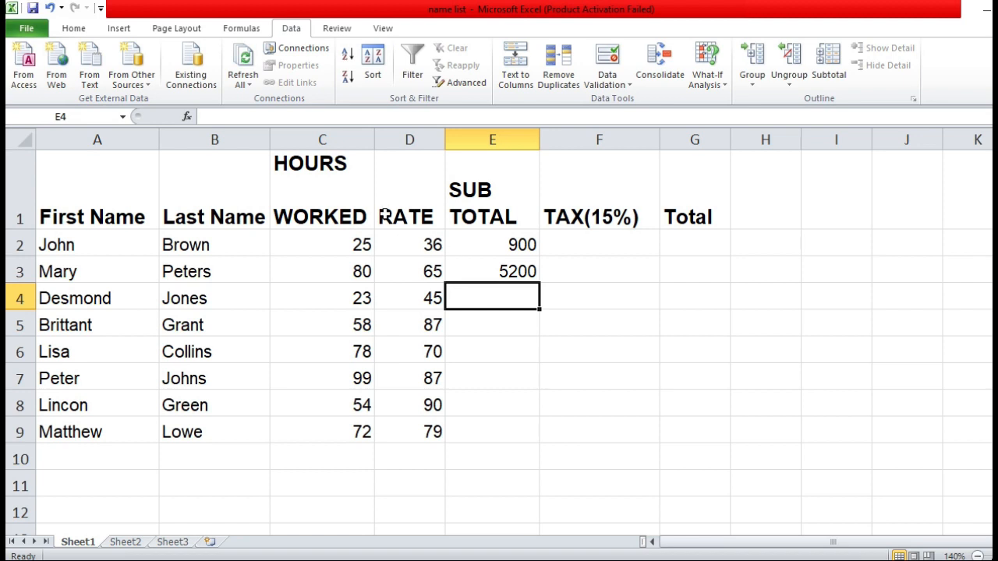
Change the first employee's hours worked in C2 to 20
{"action": "left_click", "coordinate": [355, 239]}
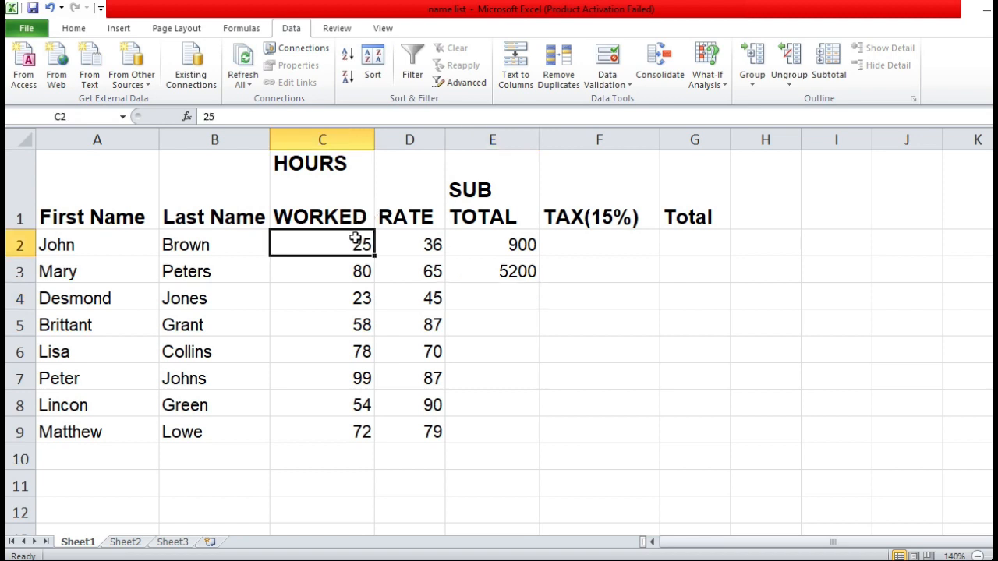
{"action": "type", "text": "20"}
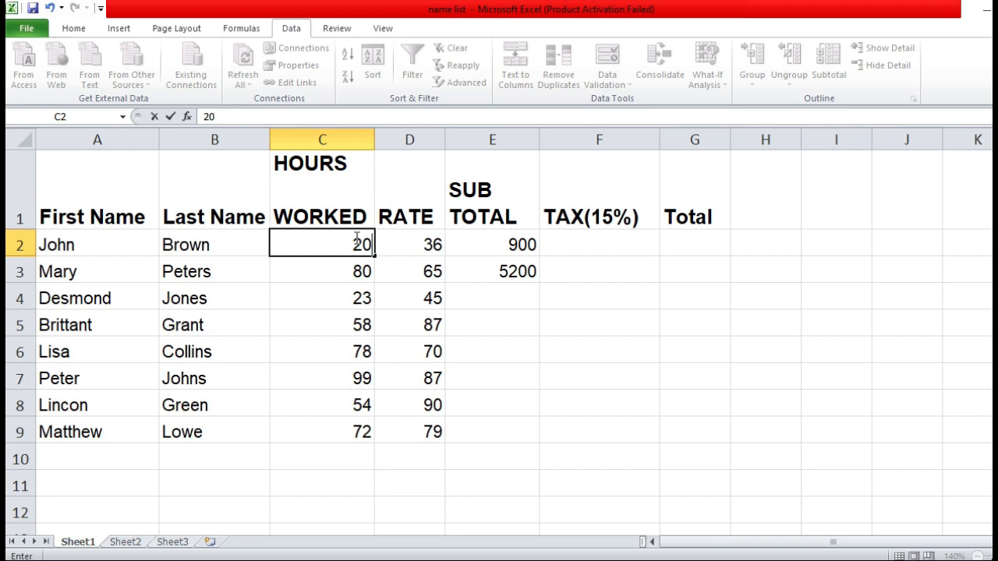
{"action": "key", "text": "Return"}
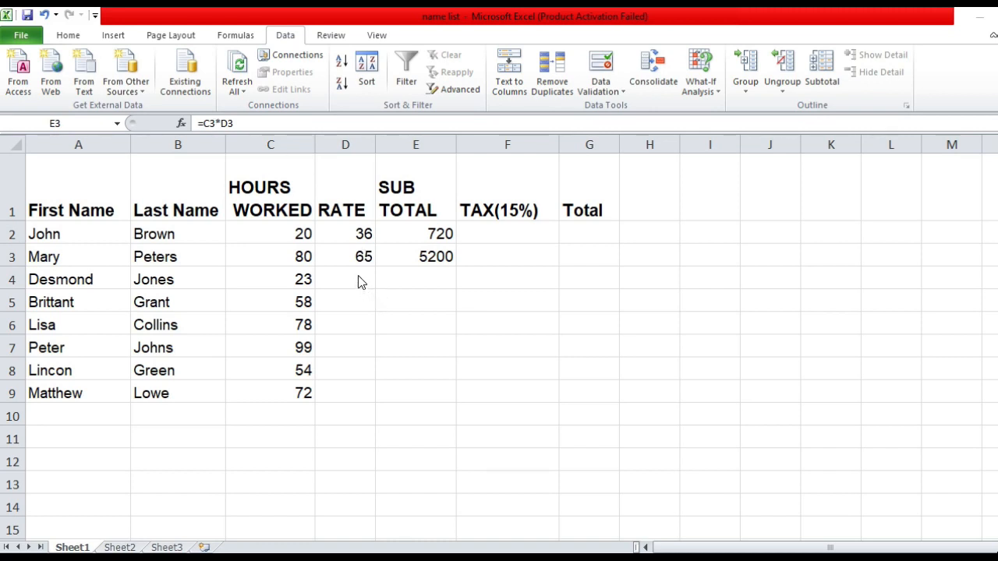
Clear the sub total in E3 and enter the literal-number formula =80*65 instead
{"action": "left_click", "coordinate": [434, 260]}
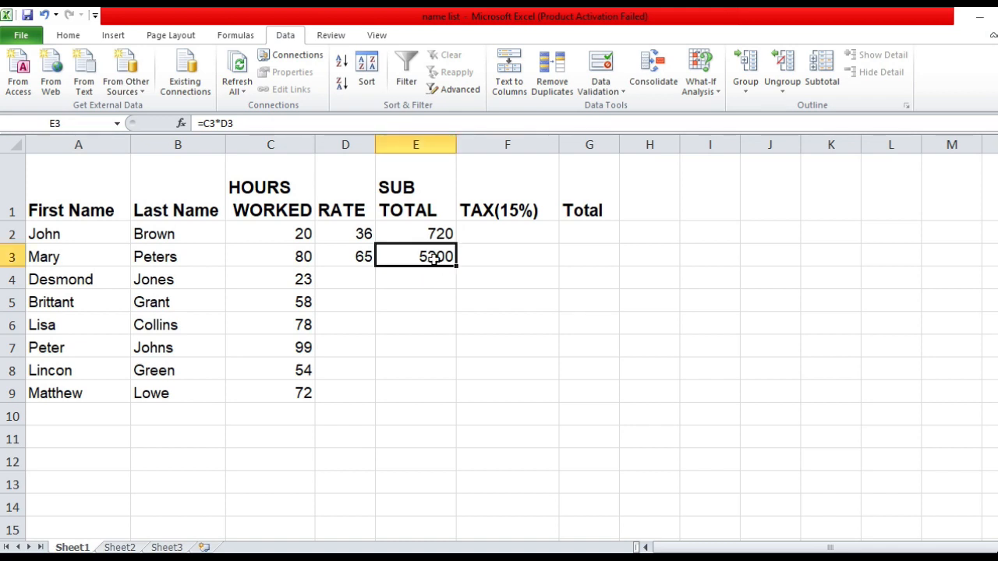
{"action": "key", "text": "Delete"}
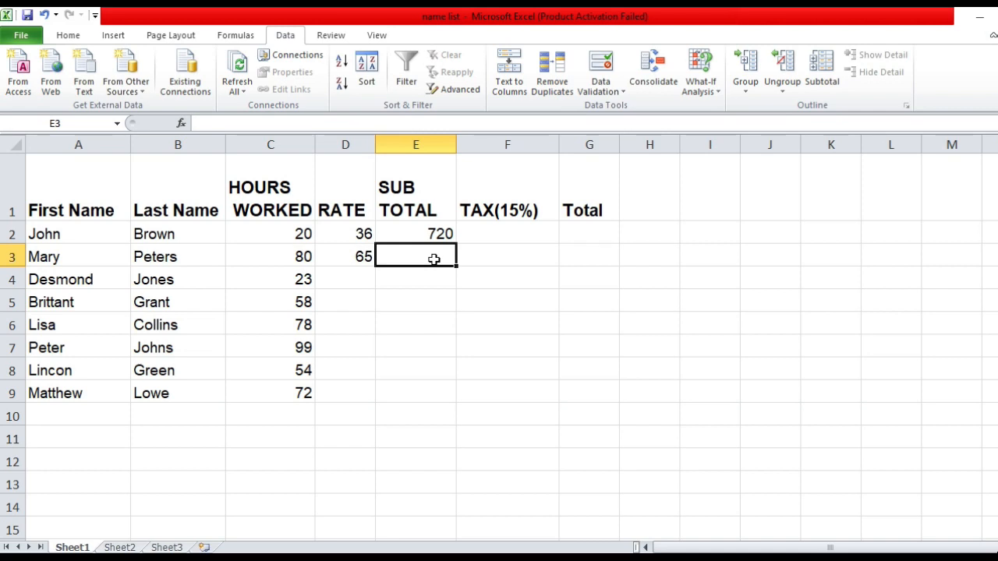
{"action": "type", "text": "="}
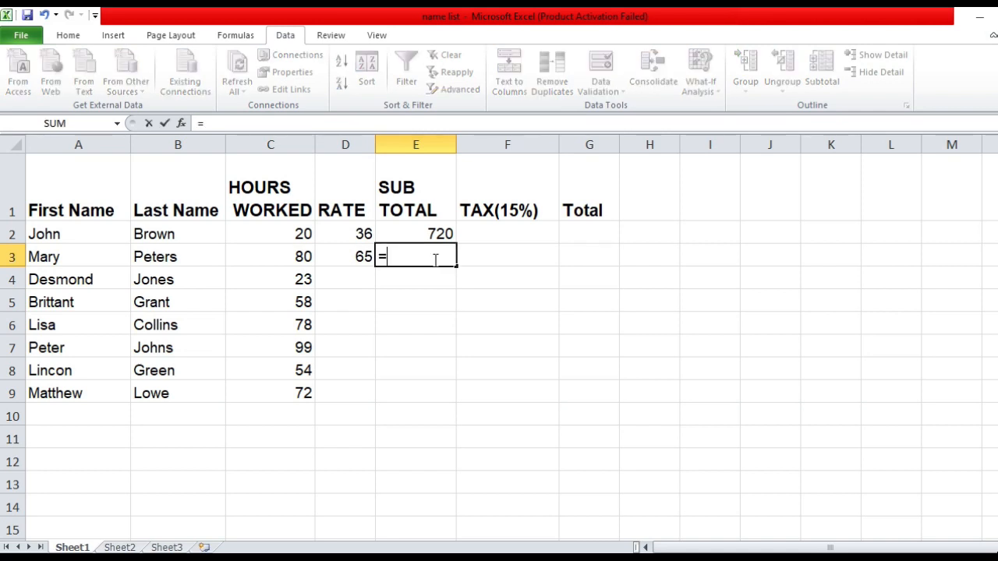
{"action": "type", "text": "8"}
{"action": "type", "text": "0*"}
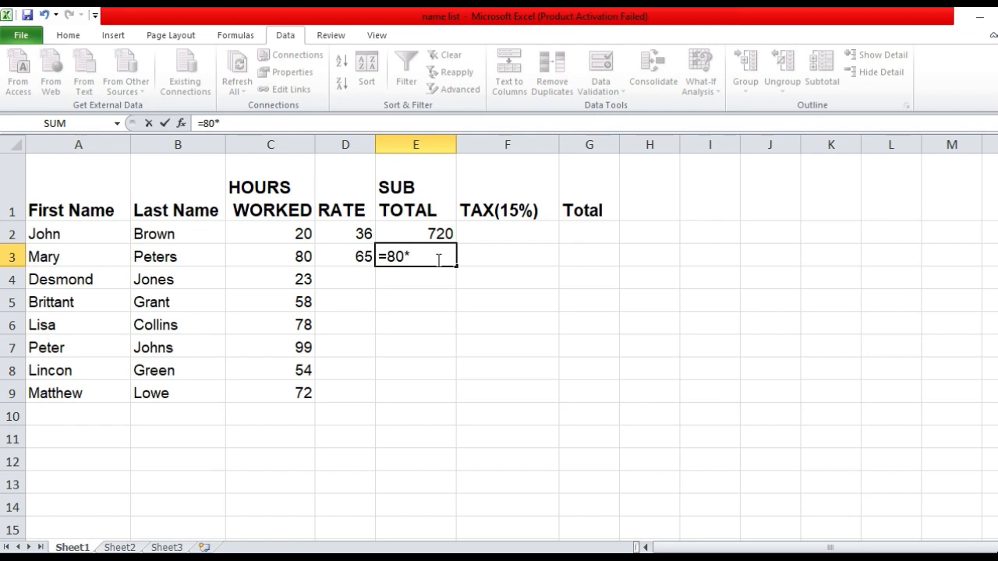
{"action": "type", "text": "65"}
{"action": "key", "text": "Return"}
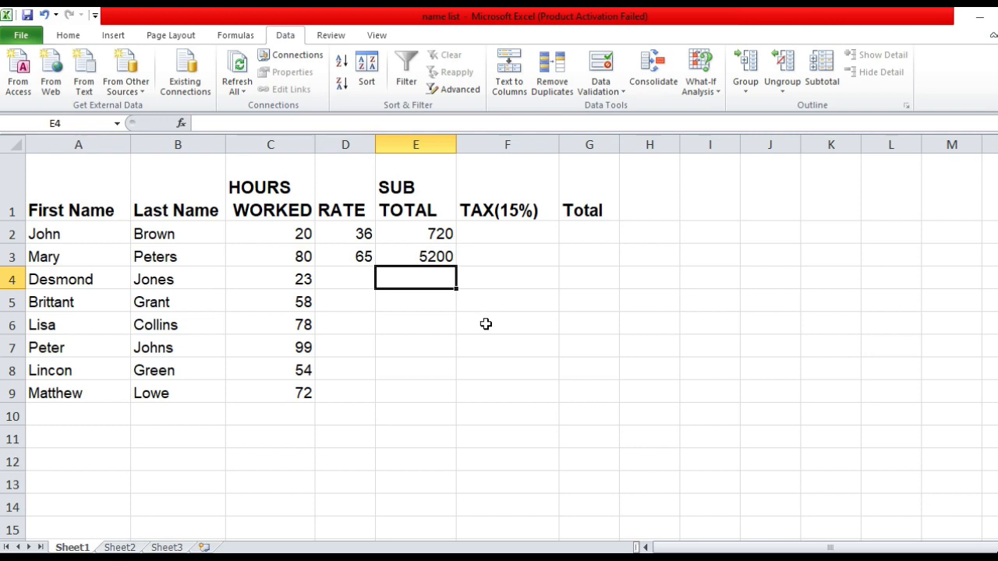
Change the second employee's rate in D3 to 20
{"action": "left_click", "coordinate": [364, 256]}
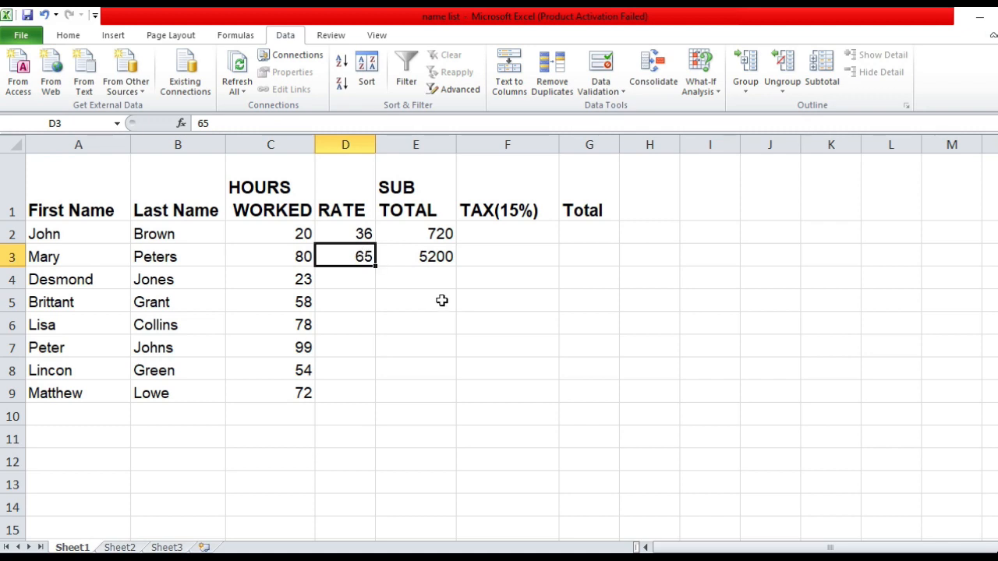
{"action": "type", "text": "20"}
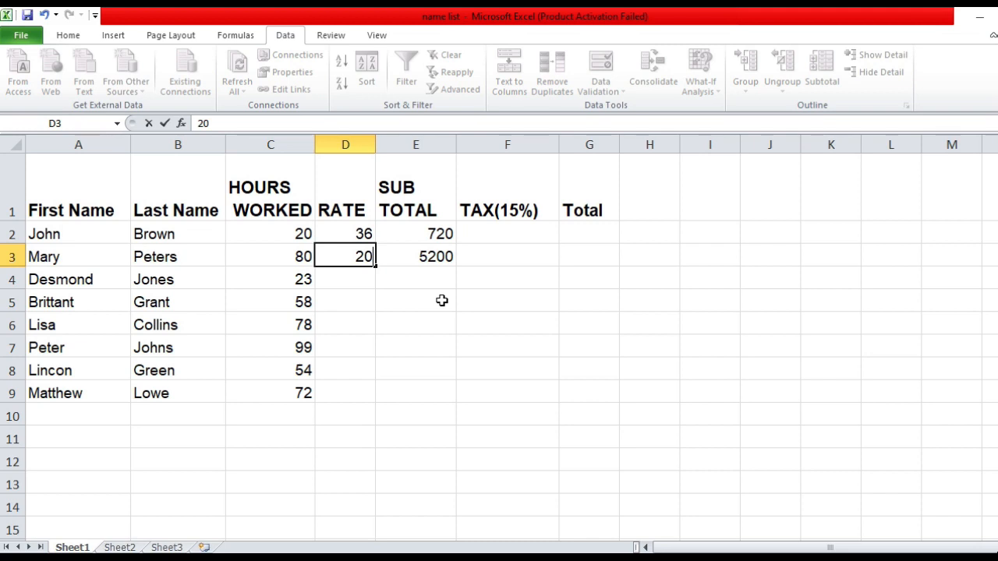
{"action": "key", "text": "Return"}
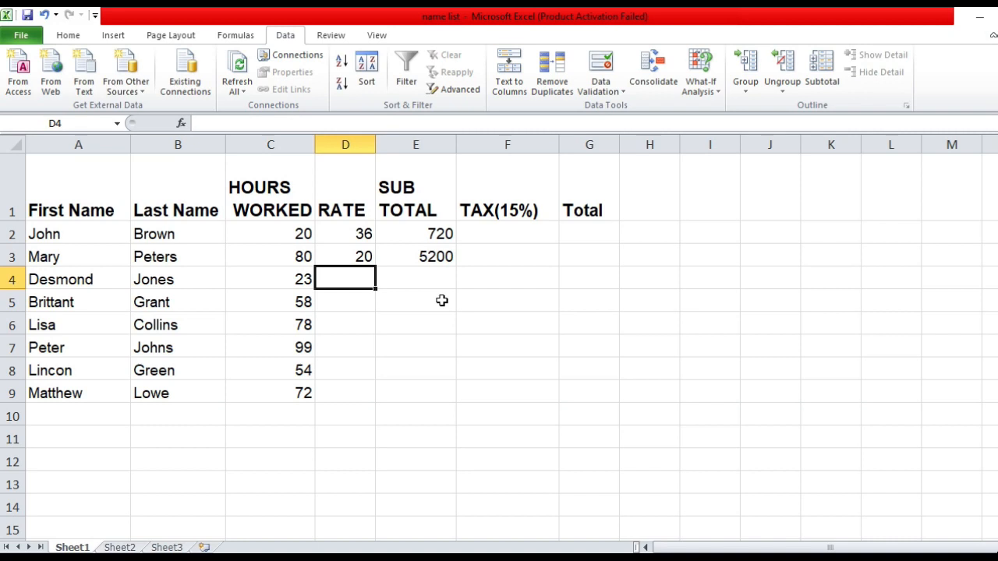
Edit the sub total formula in E3 to =80*20 so it uses the new rate
{"action": "left_click", "coordinate": [428, 254]}
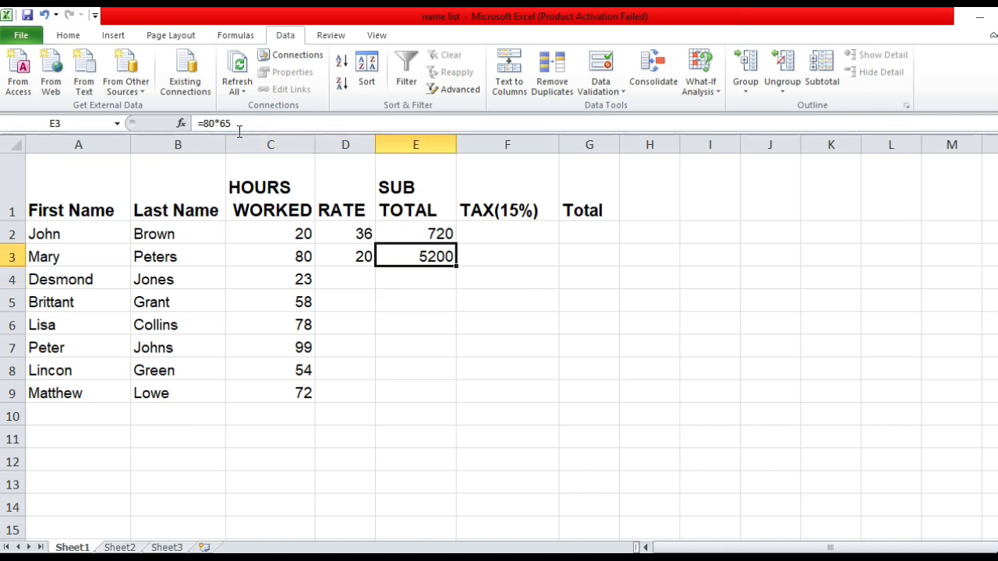
{"action": "left_click", "coordinate": [238, 125]}
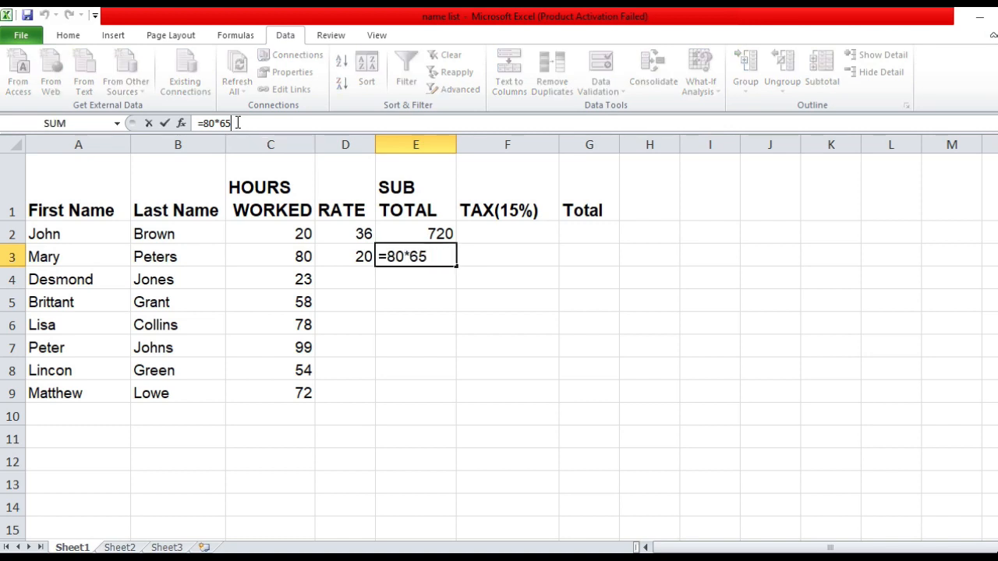
{"action": "key", "text": "BackSpace"}
{"action": "key", "text": "BackSpace"}
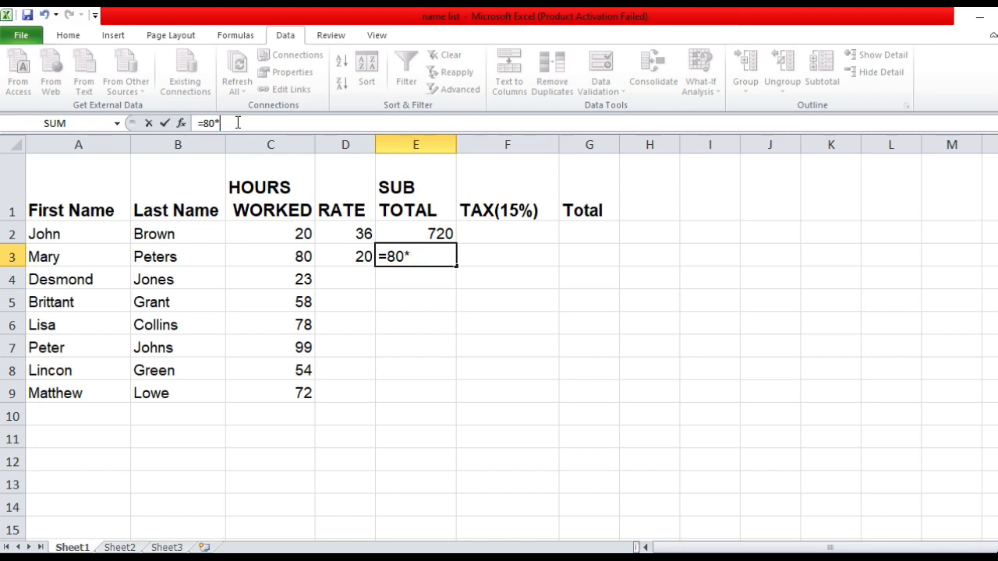
{"action": "type", "text": "20"}
{"action": "key", "text": "Return"}
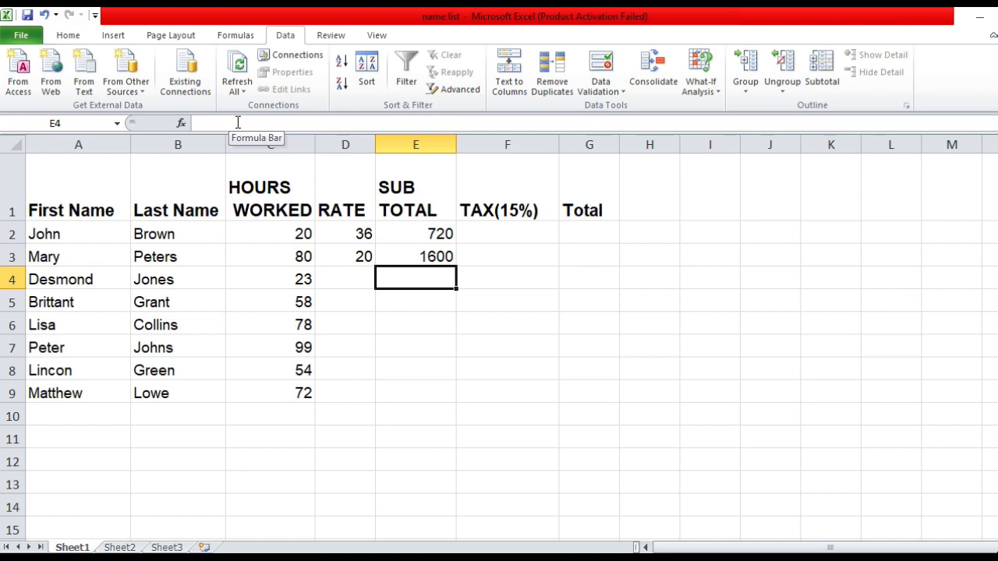
Inspect the sub total formula in E2 and the rate in D2 that it references
{"action": "left_click", "coordinate": [365, 230]}
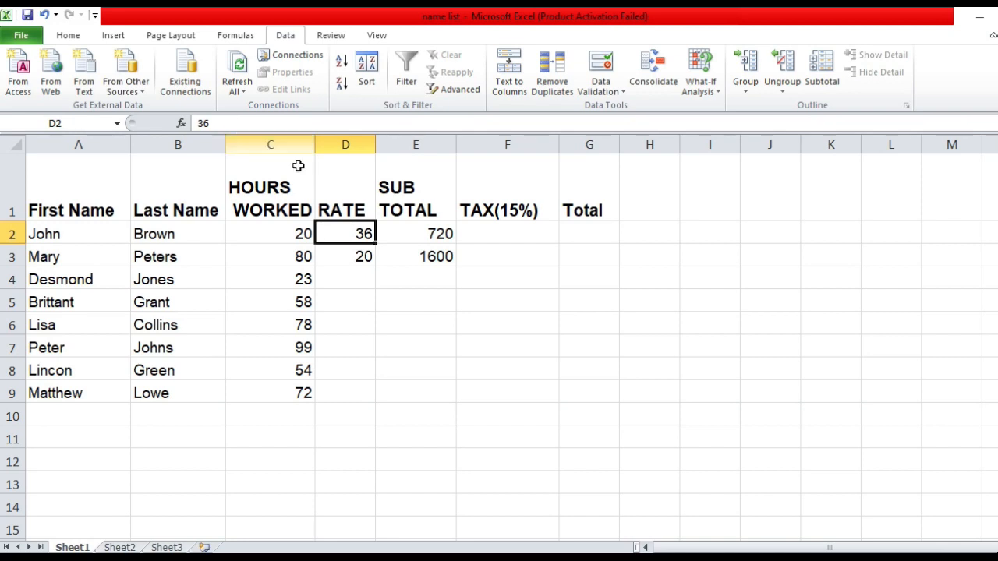
{"action": "left_click", "coordinate": [421, 234]}
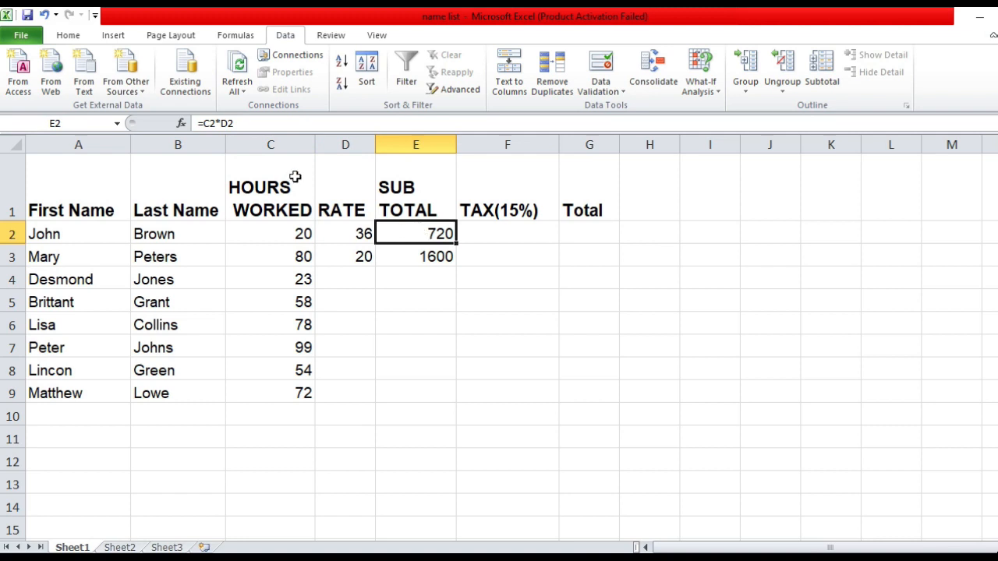
{"action": "left_click", "coordinate": [348, 232]}
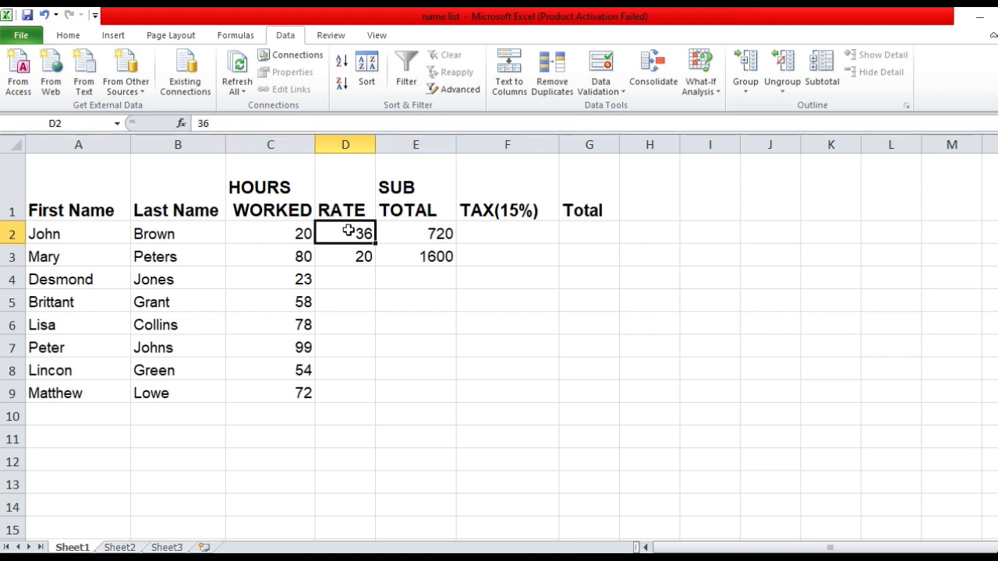
Change the first employee's rate in D2 to 2 to test the sub total's cell-reference formula
{"action": "type", "text": "2"}
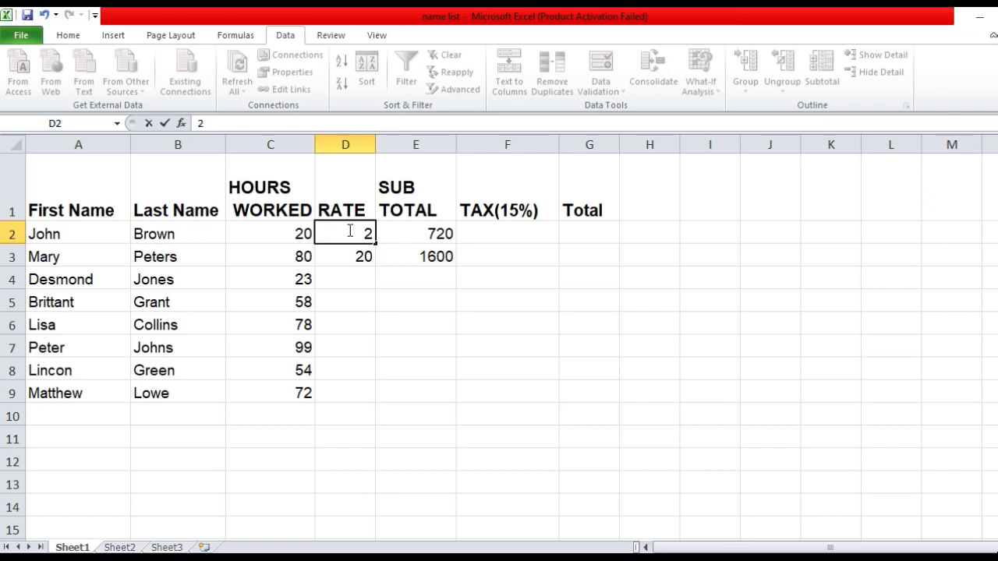
{"action": "key", "text": "Return"}
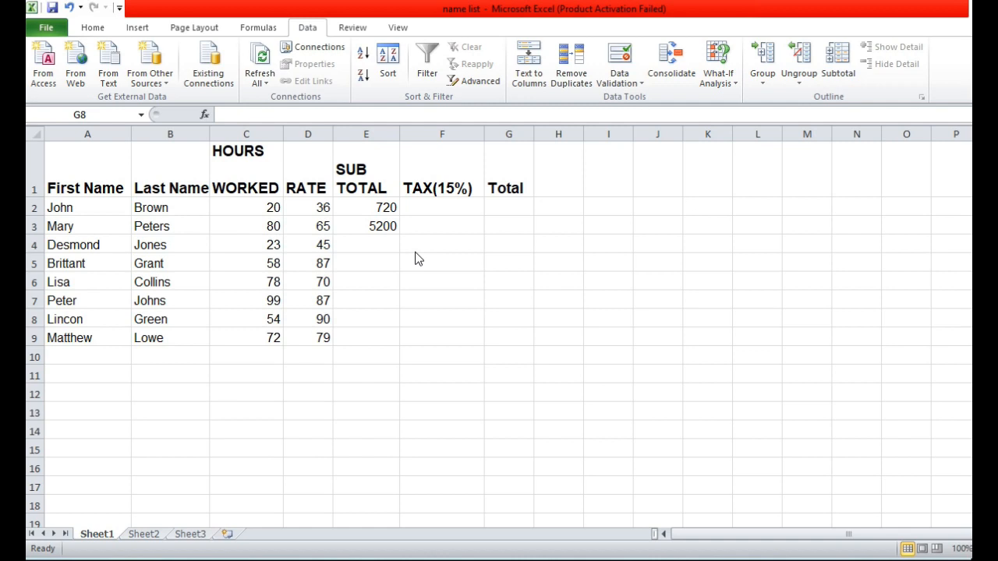
Fill the sub total formula =C2*D2 from E2 down through E9 for all employees
{"action": "left_click", "coordinate": [385, 227]}
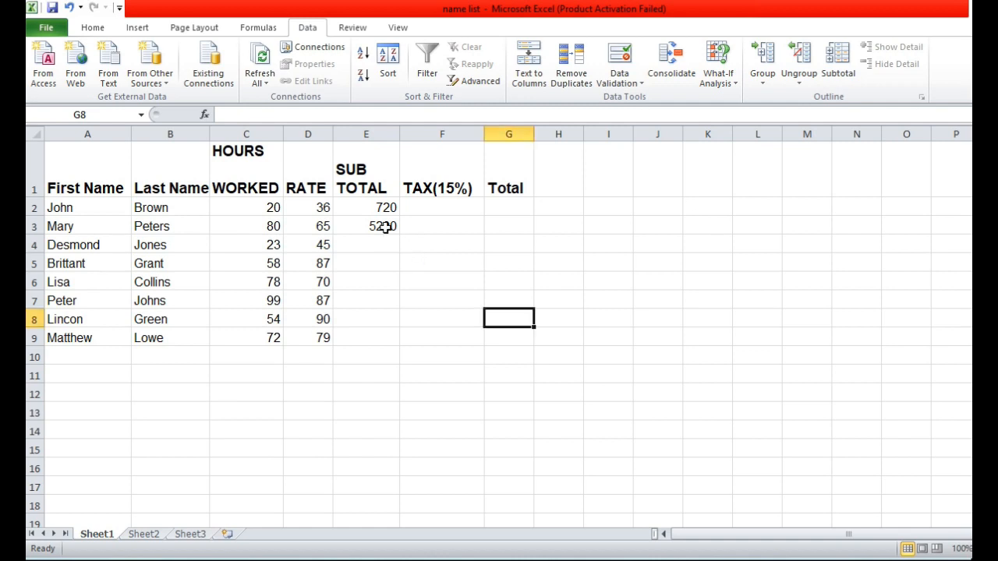
{"action": "left_click", "coordinate": [382, 202]}
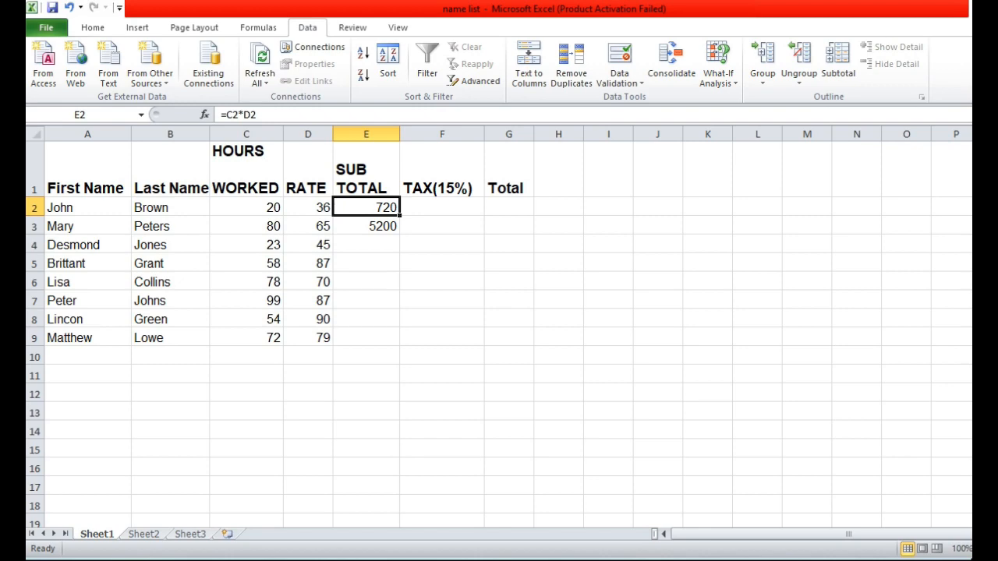
{"action": "scroll", "coordinate": [854, 448], "scroll_direction": "up", "scroll_amount": 4}
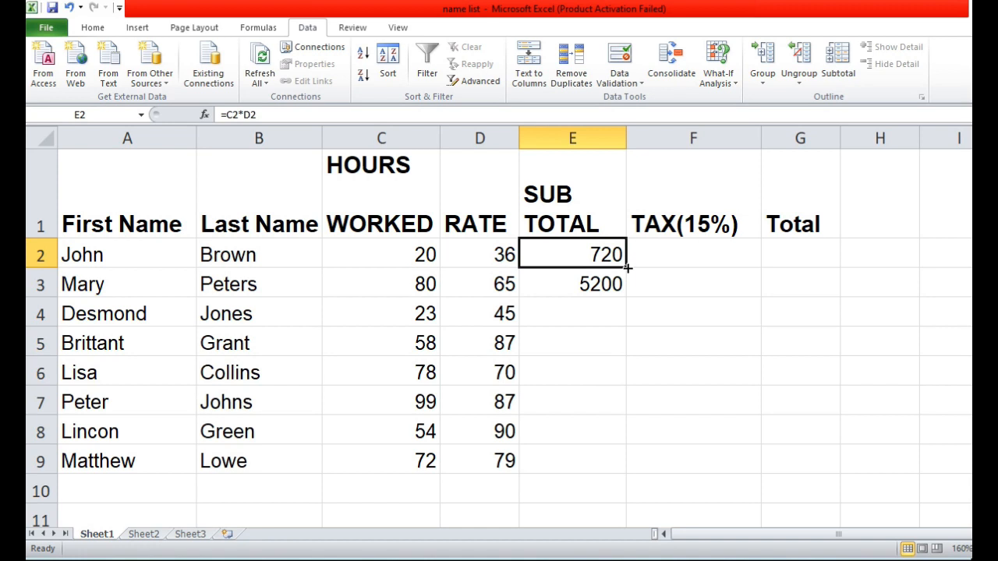
{"action": "left_click_drag", "start_coordinate": [628, 268], "coordinate": [620, 467]}
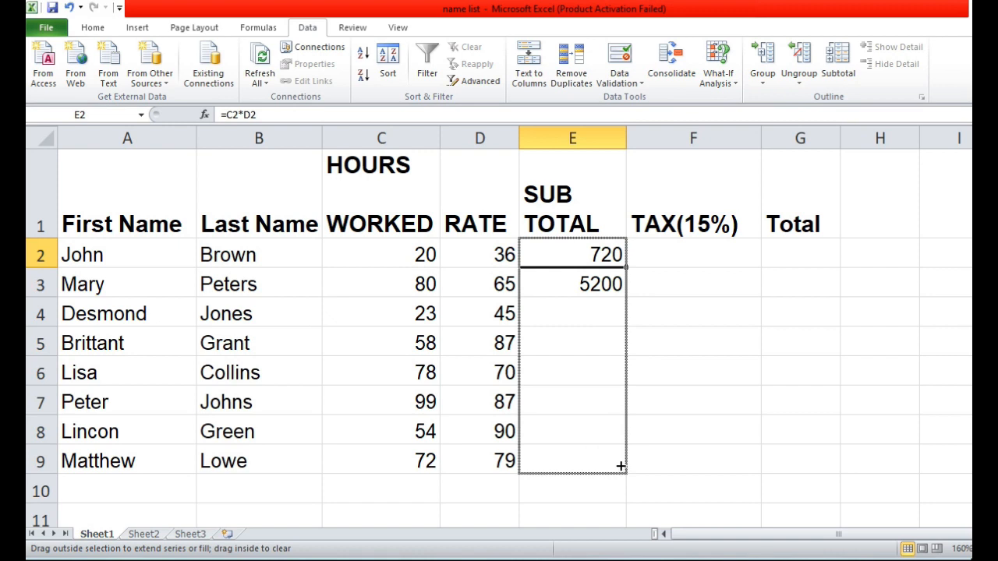
{"action": "left_click_drag", "start_coordinate": [621, 465], "coordinate": [621, 466]}
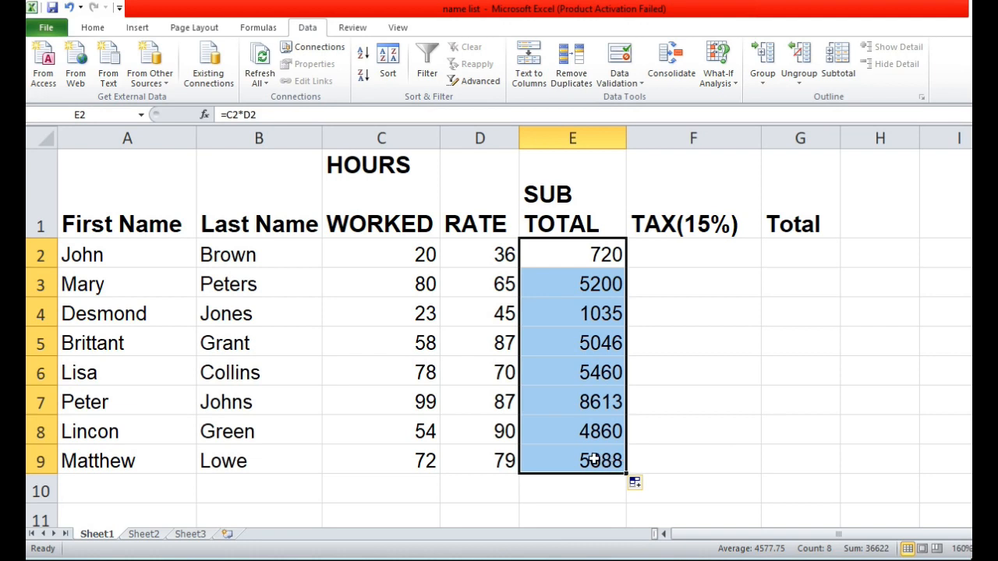
{"action": "left_click", "coordinate": [584, 497]}
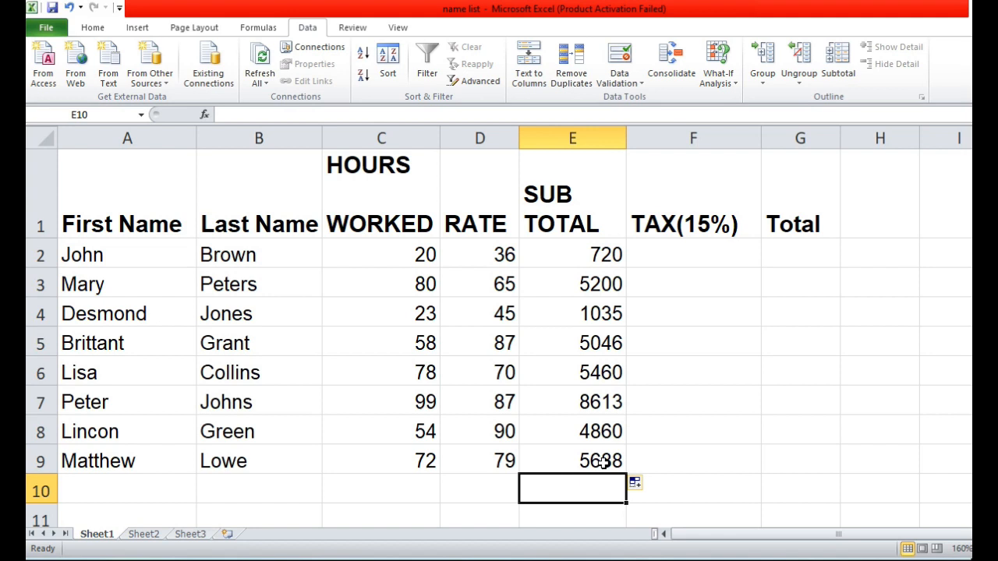
Inspect the copied sub total formulas in E7, E8, E5 and E4 for their row references
{"action": "left_click", "coordinate": [593, 407]}
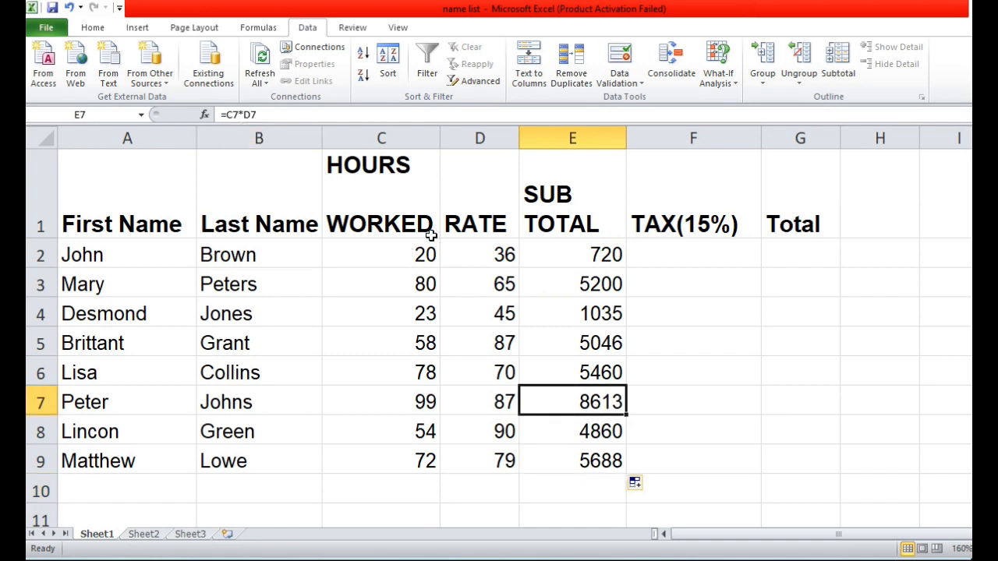
{"action": "left_click", "coordinate": [582, 432]}
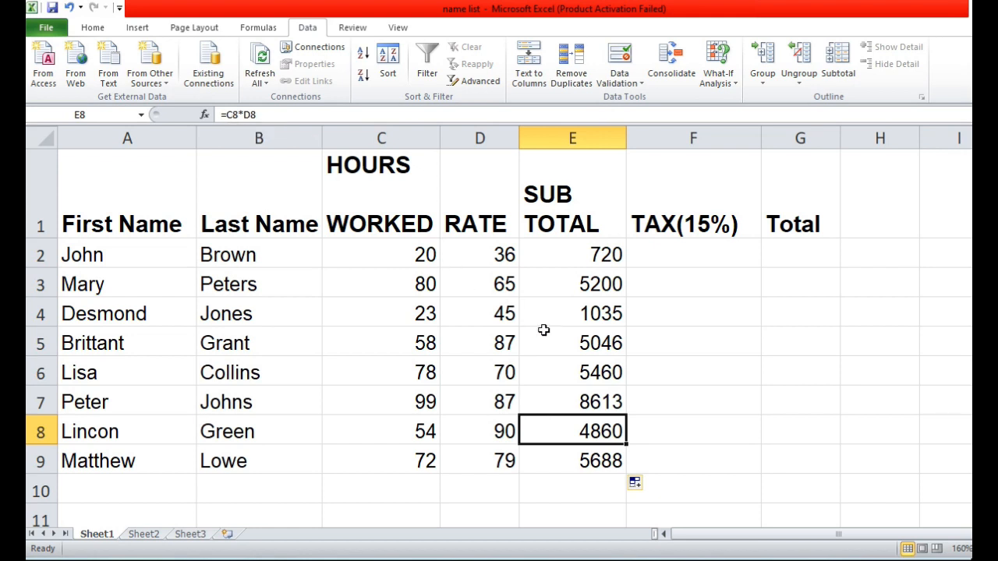
{"action": "left_click", "coordinate": [589, 343]}
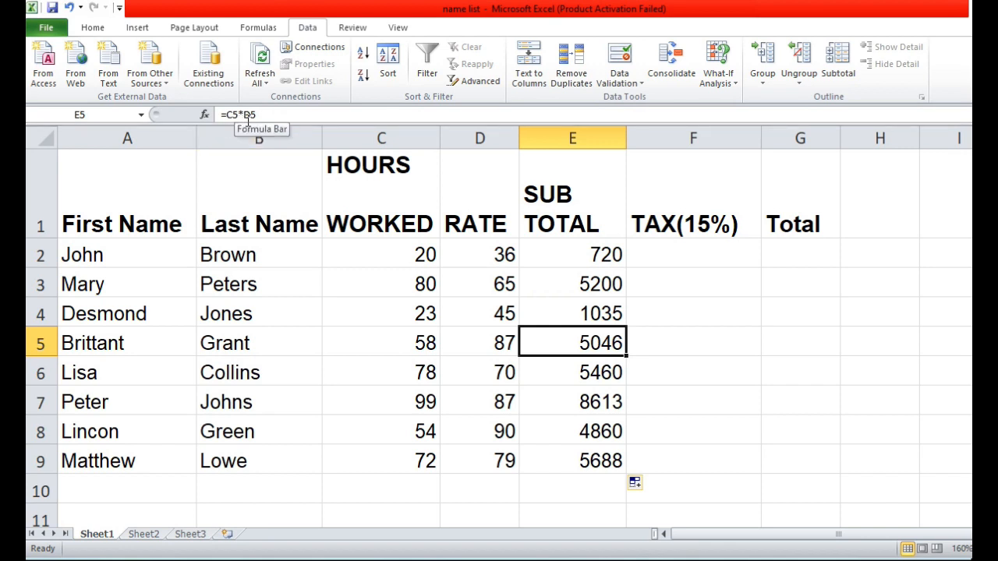
{"action": "left_click", "coordinate": [596, 314]}
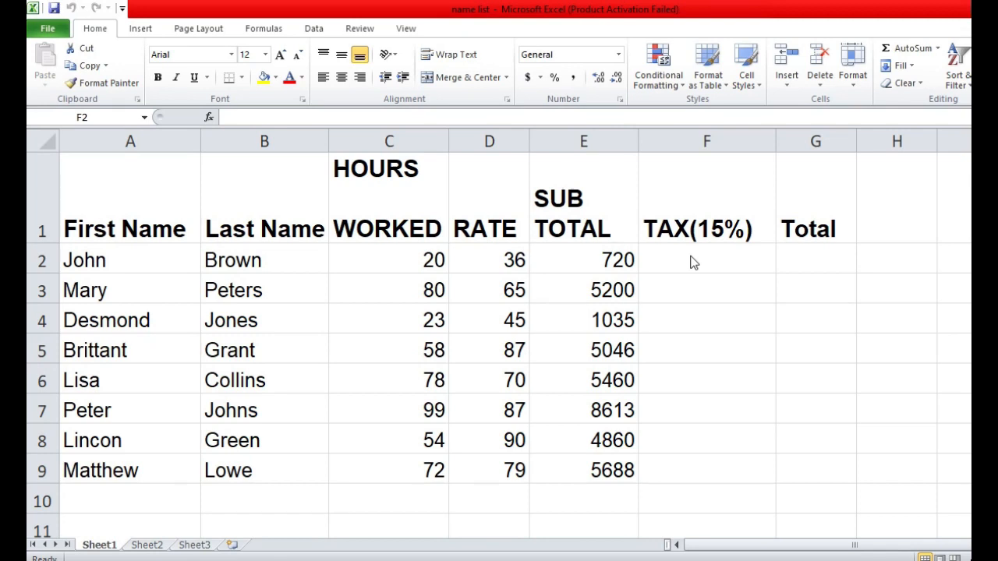
Select the empty Total cells G2:G9 for all employees
{"action": "left_click", "coordinate": [804, 250]}
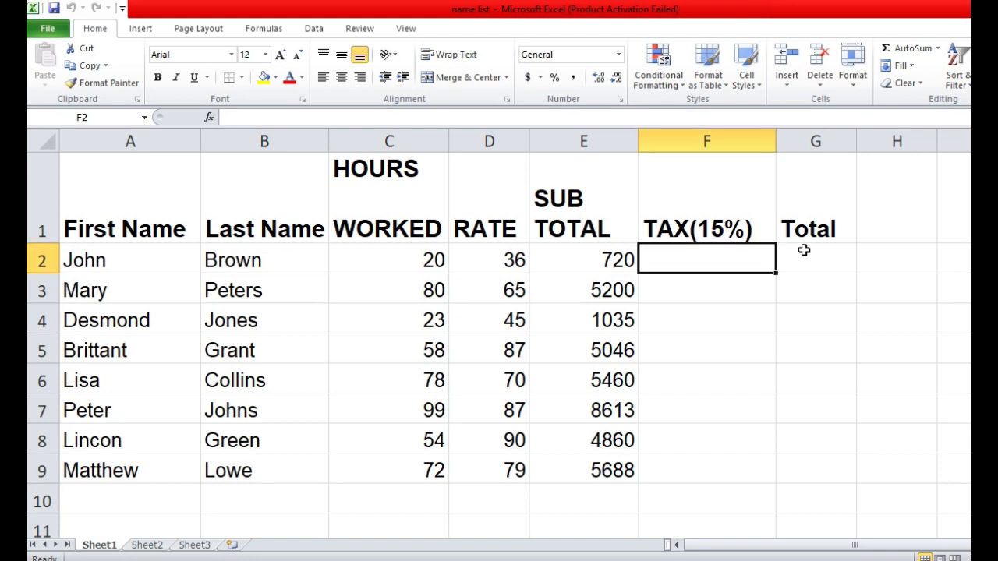
{"action": "left_click", "coordinate": [808, 265]}
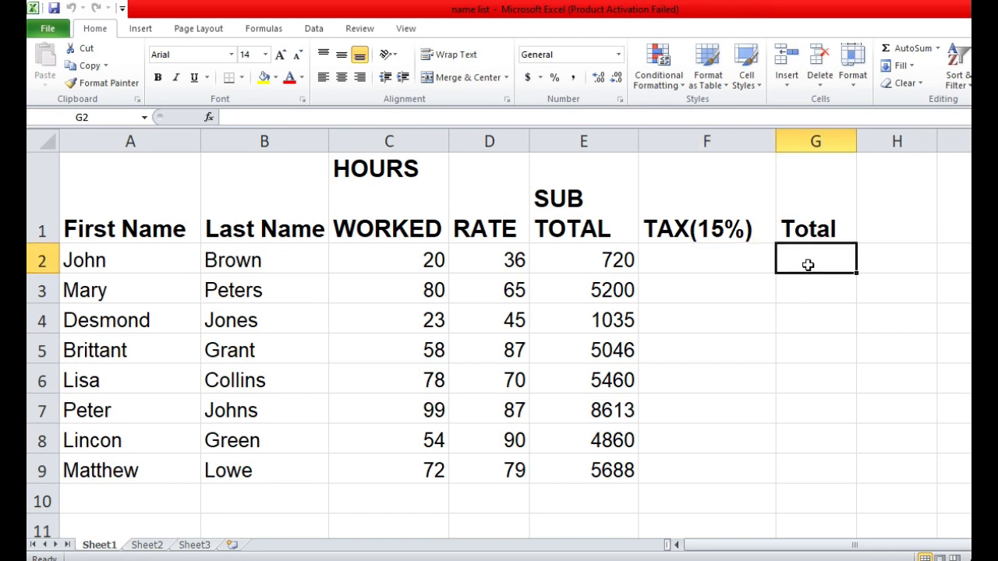
{"action": "left_click_drag", "start_coordinate": [808, 265], "coordinate": [813, 465]}
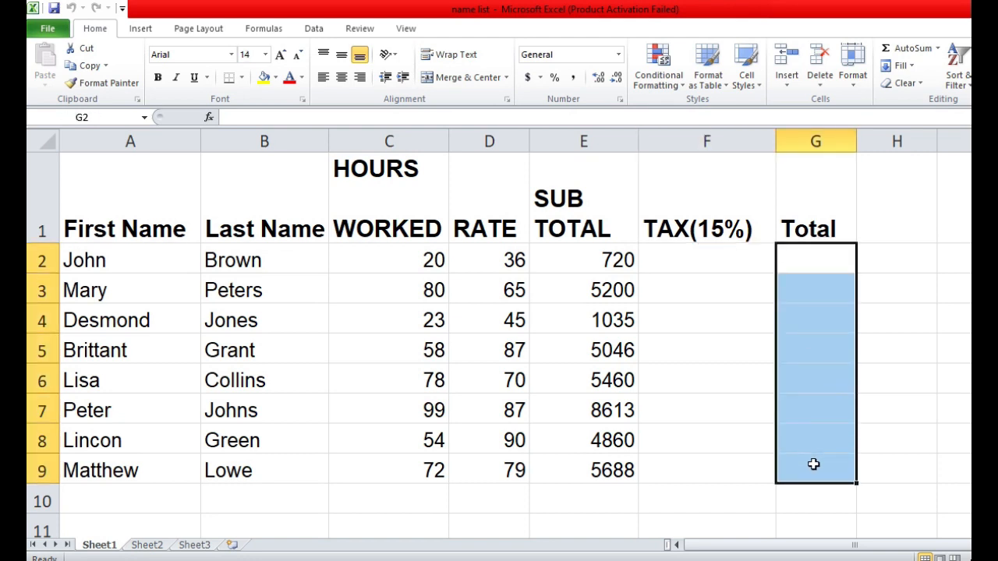